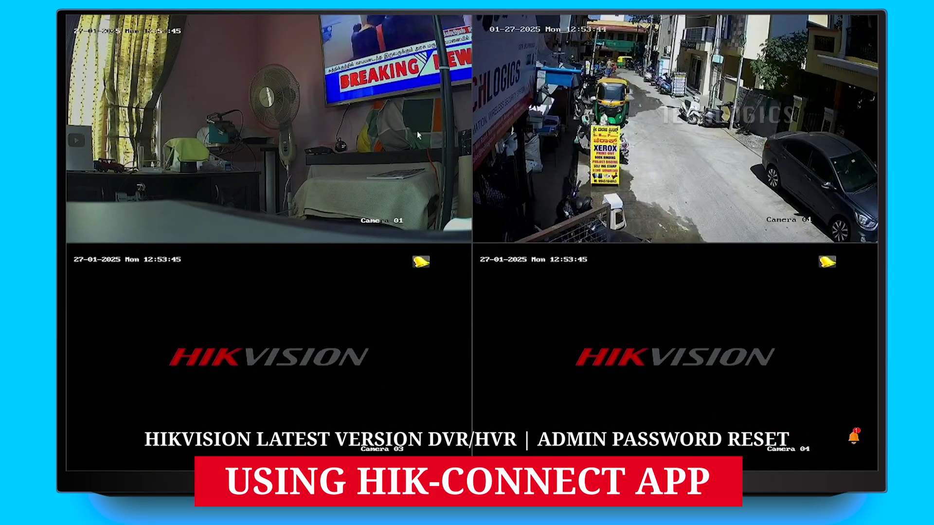
- Open the main menu from live view and draw the admin unlock pattern, which gets rejected
{"action": "right_click", "coordinate": [397, 127]}
{"action": "left_click", "coordinate": [452, 142]}
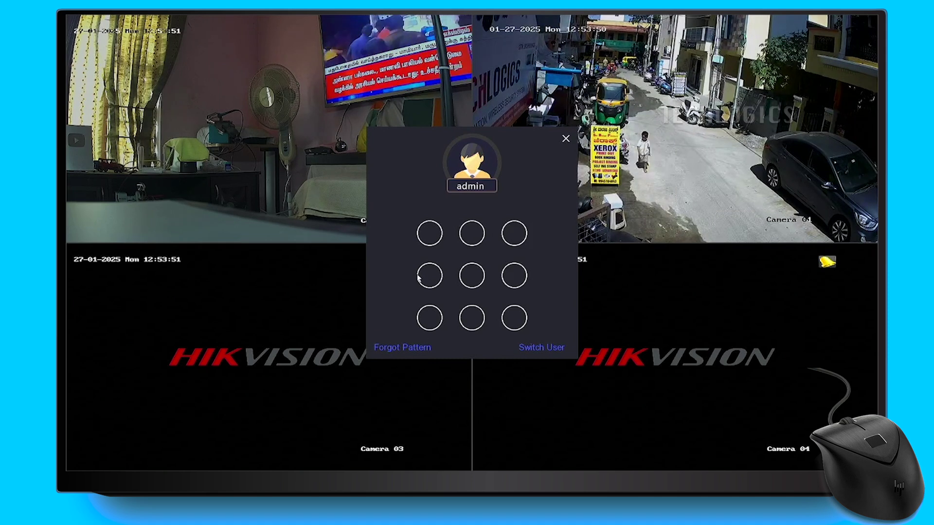
{"action": "mouse_move", "coordinate": [430, 233]}
{"action": "left_mouse_down"}
{"action": "mouse_move", "coordinate": [451, 280]}
{"action": "mouse_move", "coordinate": [515, 343]}
{"action": "left_mouse_up"}
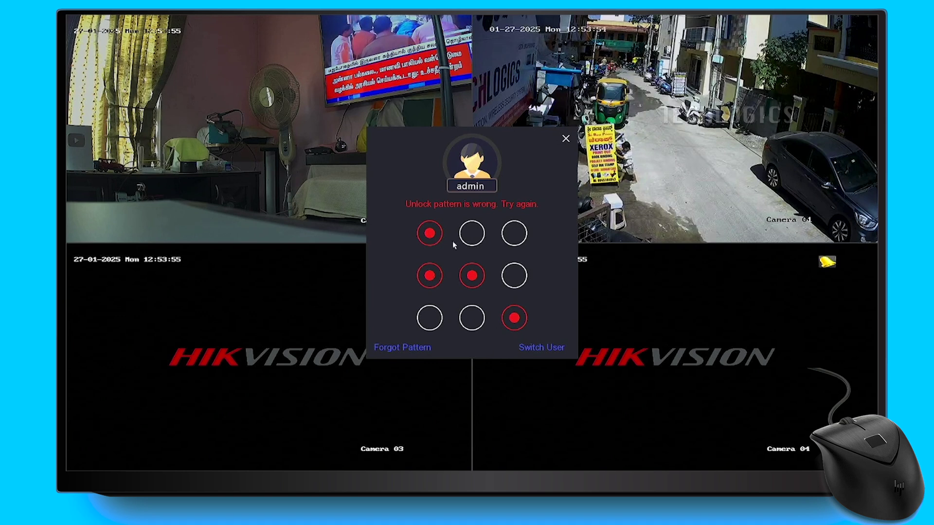
- Switch to password login, dismiss the 'Password cannot be empty' warning, and choose Forgot Password
{"action": "left_click", "coordinate": [395, 350]}
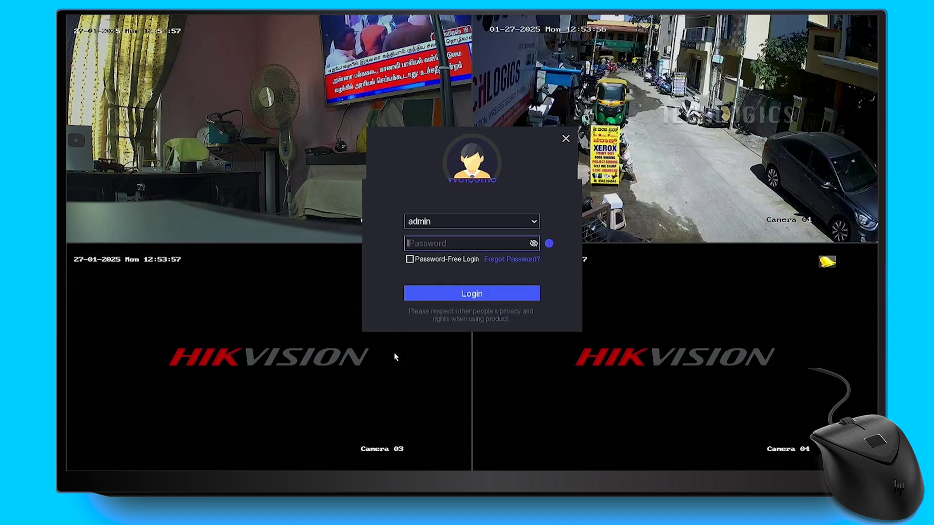
{"action": "left_click", "coordinate": [461, 294]}
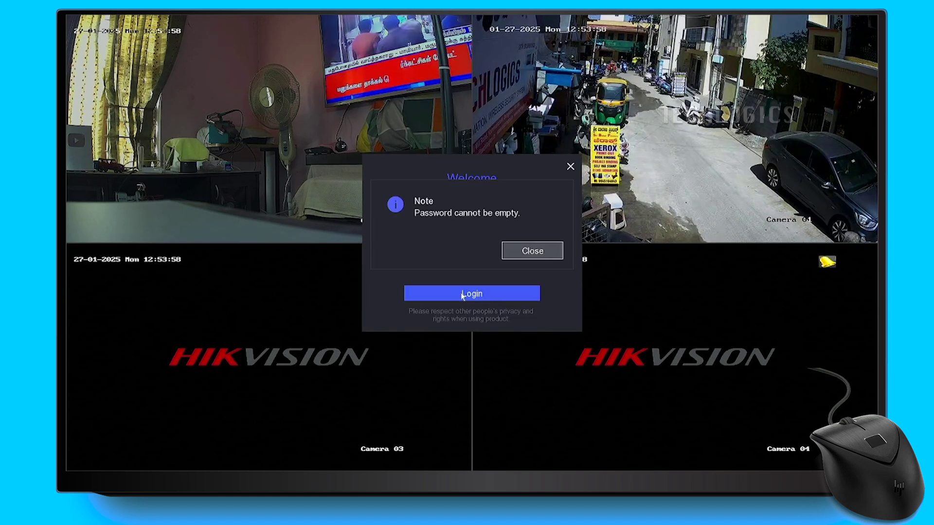
{"action": "left_click", "coordinate": [527, 255]}
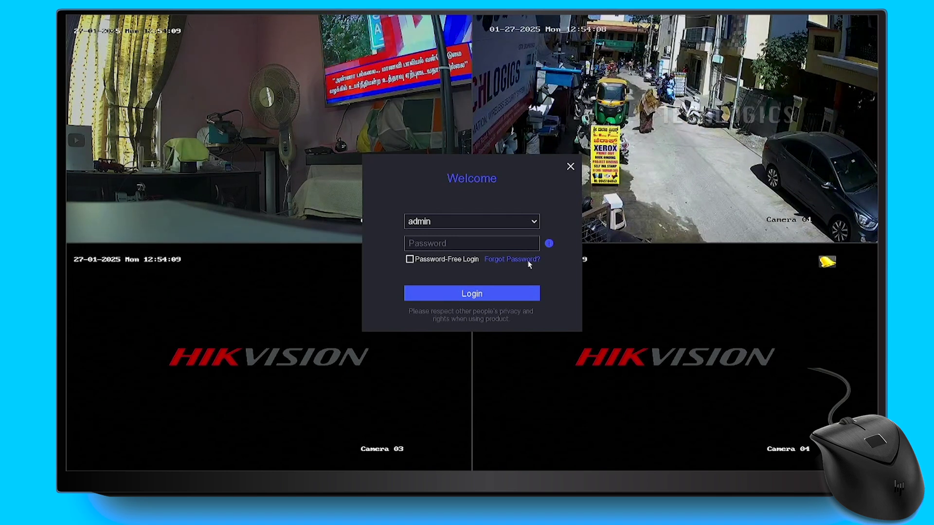
{"action": "left_click", "coordinate": [528, 261]}
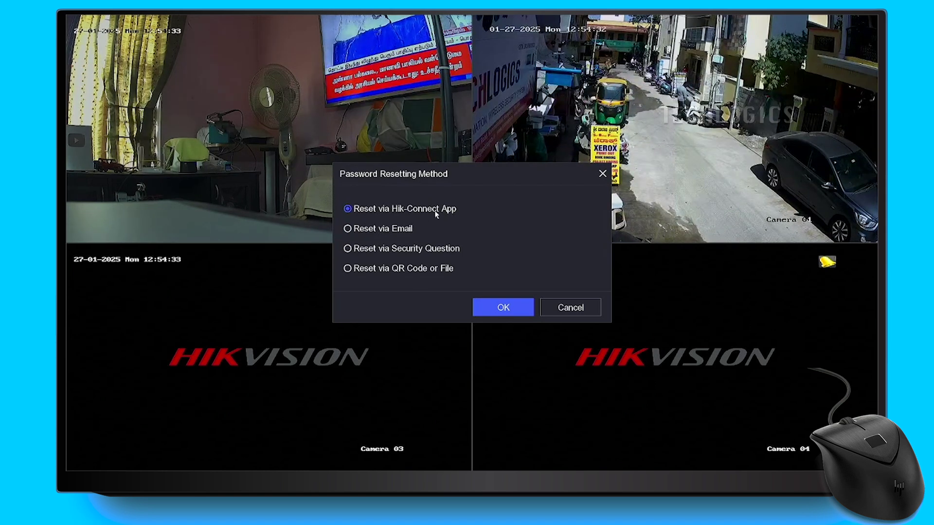
- Confirm Reset via Hik-Connect App to show the Password Reset QR codes
{"action": "left_click", "coordinate": [519, 313]}
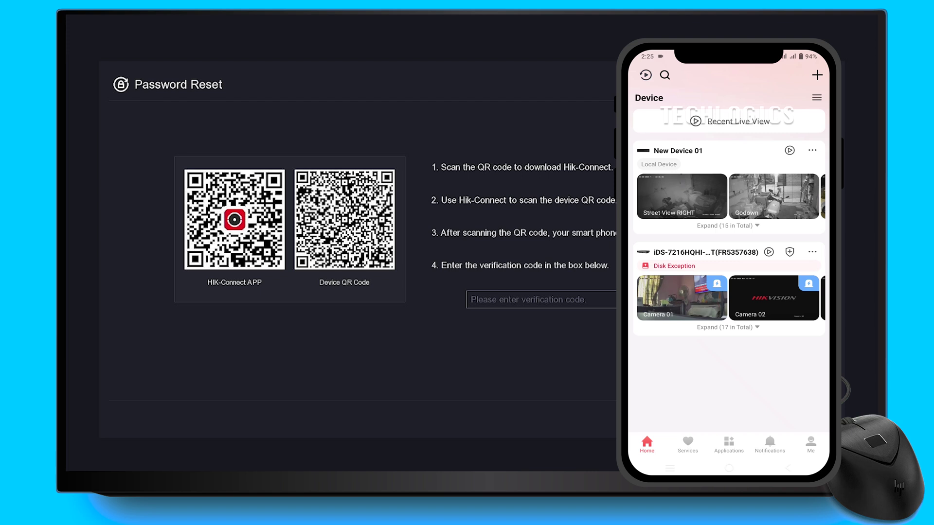
- Scan the device QR code in Hik-Connect and start typing its verification code on the DVR
{"action": "left_click", "coordinate": [816, 76]}
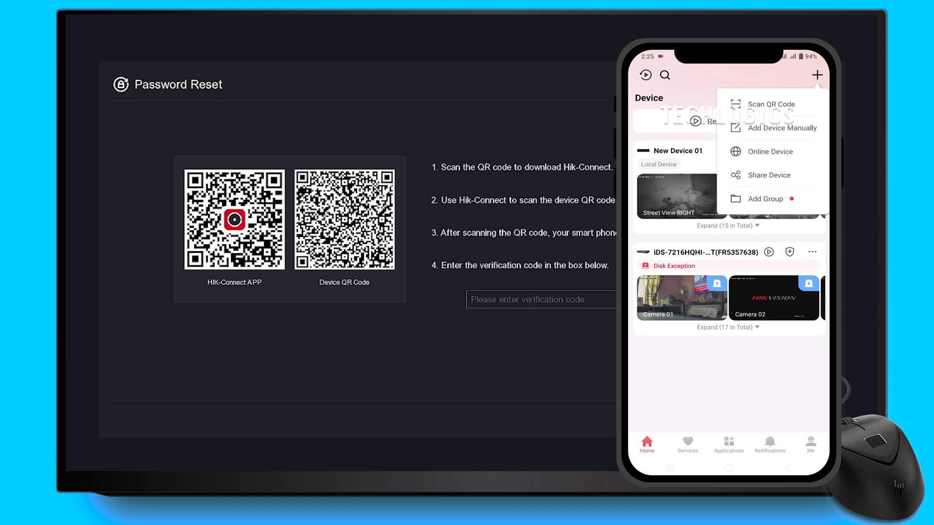
{"action": "left_click", "coordinate": [783, 105]}
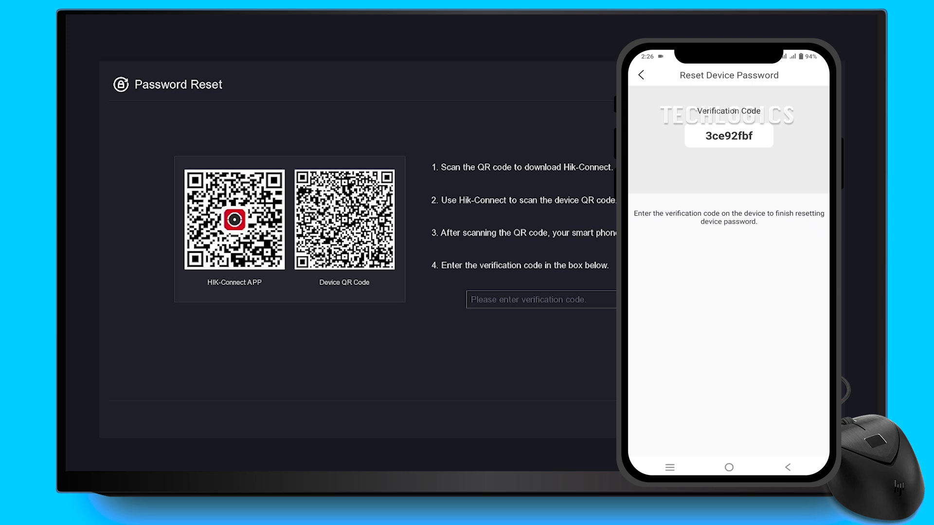
{"action": "left_click", "coordinate": [539, 303]}
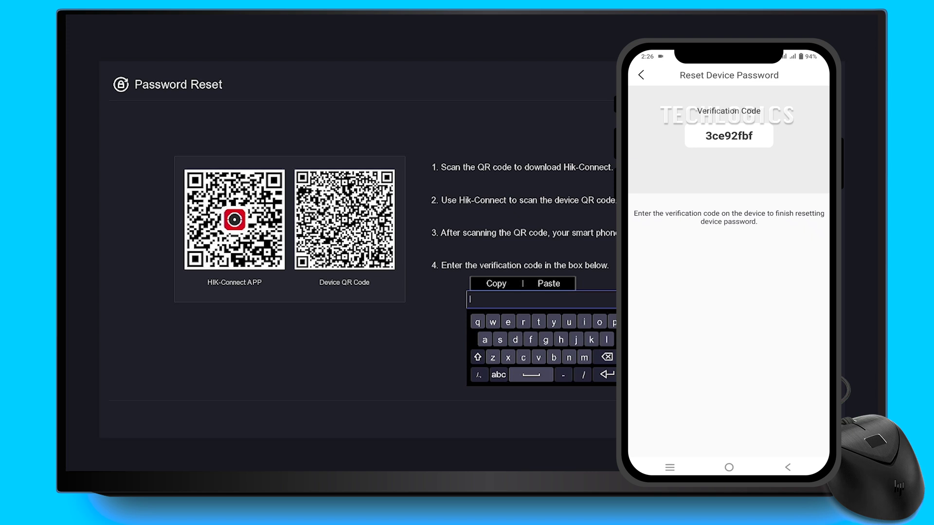
{"action": "type", "text": "3c"}
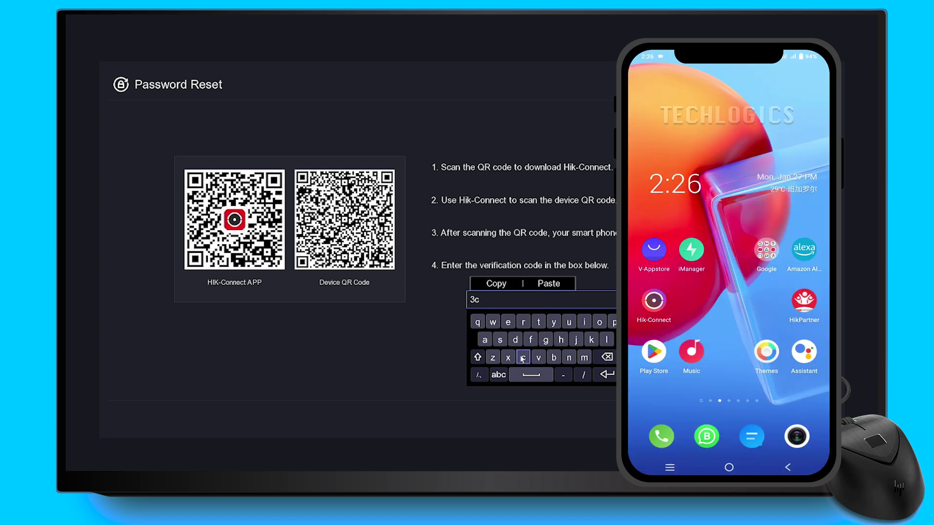
{"action": "left_click", "coordinate": [515, 340]}
{"action": "left_click", "coordinate": [512, 327]}
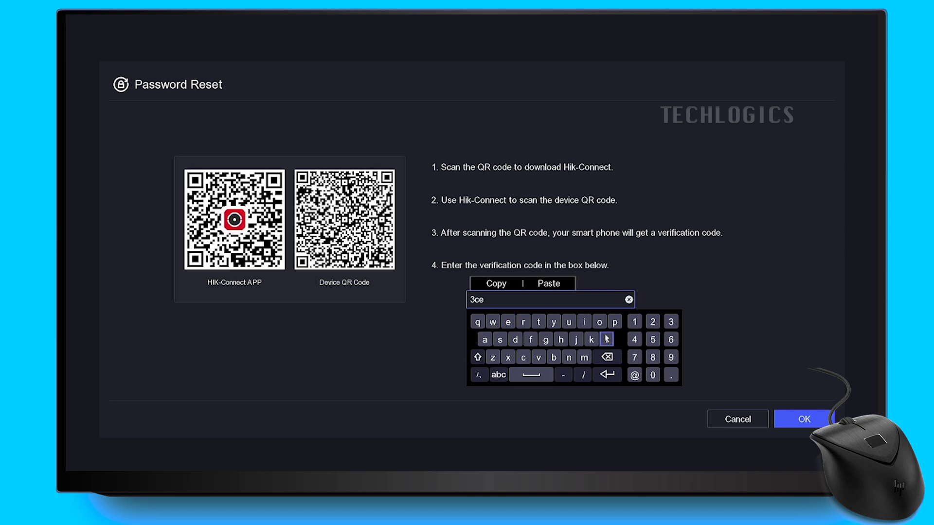
- Enter the remaining verification code characters and submit them on the Password Reset page
{"action": "left_click", "coordinate": [673, 355]}
{"action": "left_click", "coordinate": [553, 358]}
{"action": "left_click", "coordinate": [535, 341]}
{"action": "left_click", "coordinate": [608, 375]}
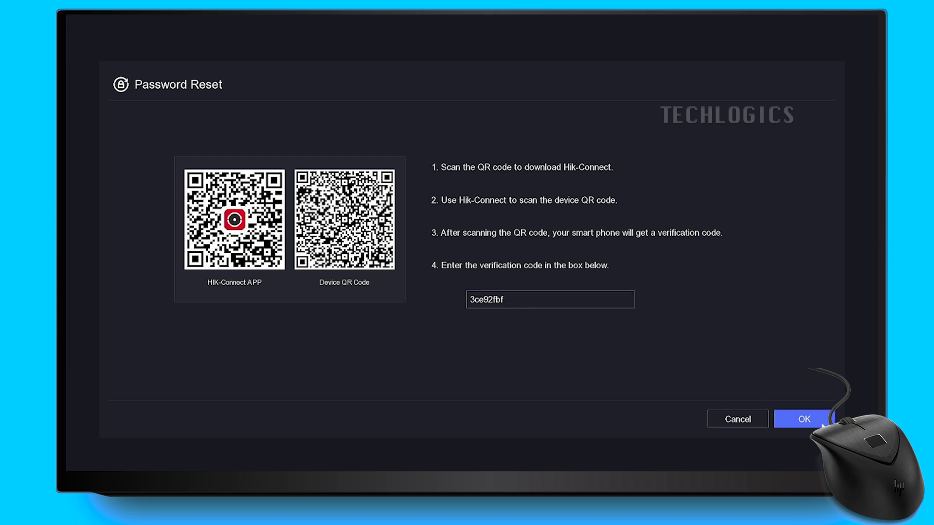
{"action": "left_click", "coordinate": [822, 424]}
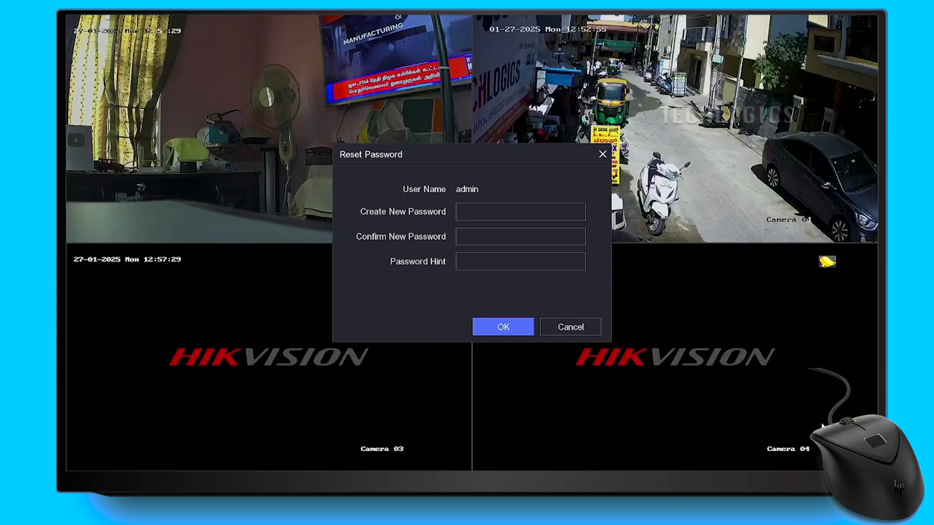
- Enter the new admin password with the on-screen keyboard
{"action": "left_click", "coordinate": [510, 211]}
{"action": "left_click", "coordinate": [558, 244]}
{"action": "left_click", "coordinate": [496, 245]}
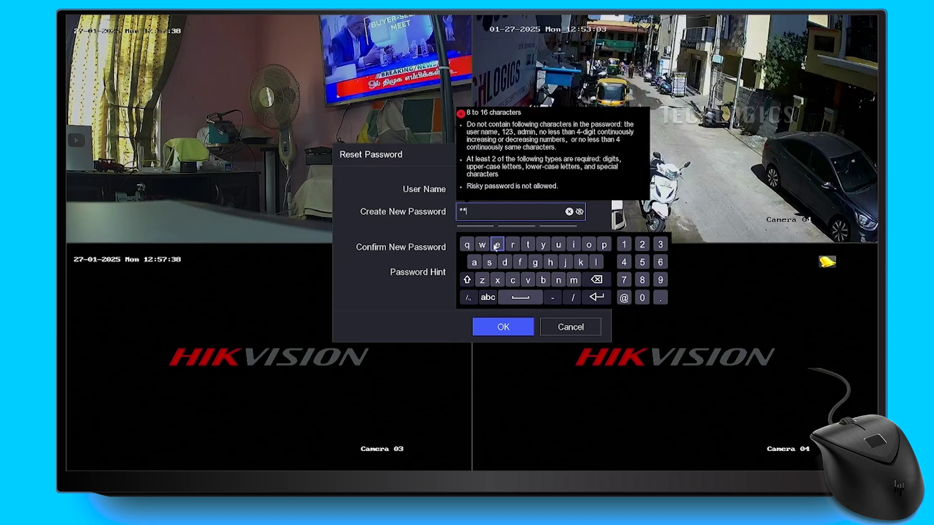
{"action": "left_click", "coordinate": [513, 281]}
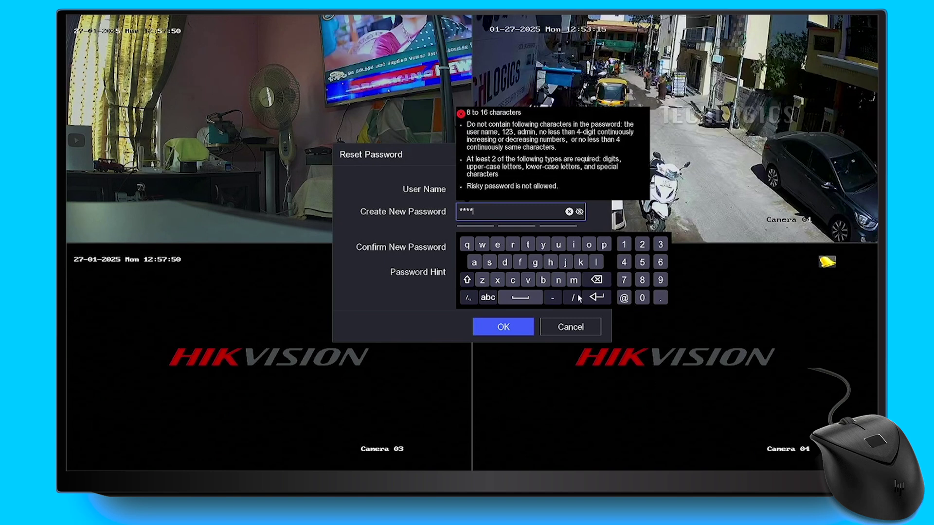
{"action": "left_click", "coordinate": [642, 262]}
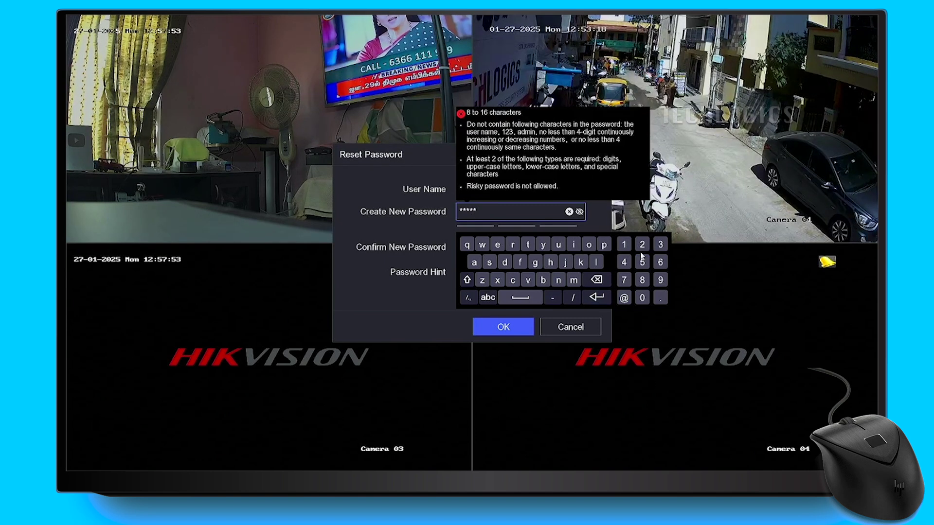
{"action": "left_click", "coordinate": [641, 248]}
{"action": "left_click", "coordinate": [642, 298]}
{"action": "left_click", "coordinate": [642, 244]}
{"action": "left_click", "coordinate": [642, 262]}
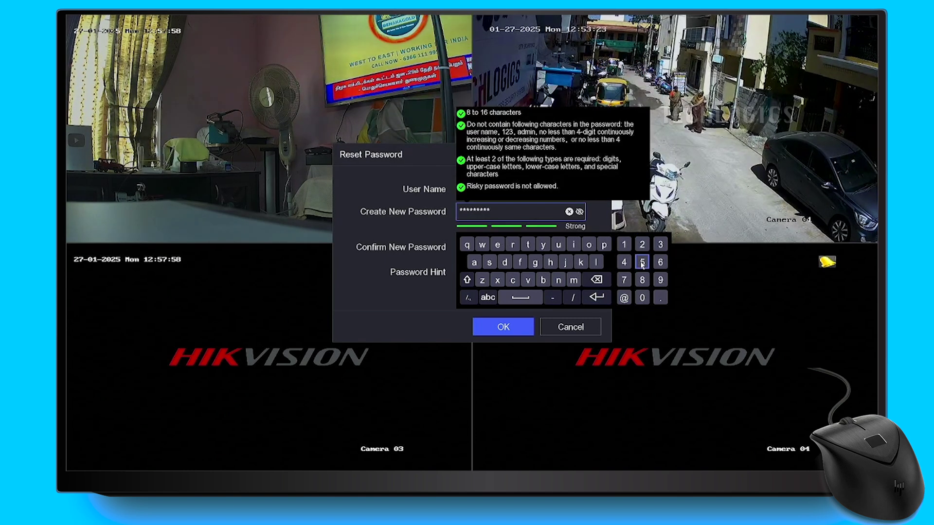
{"action": "left_click", "coordinate": [603, 295]}
- Re-enter the same new password in the confirmation field
{"action": "left_click", "coordinate": [502, 248]}
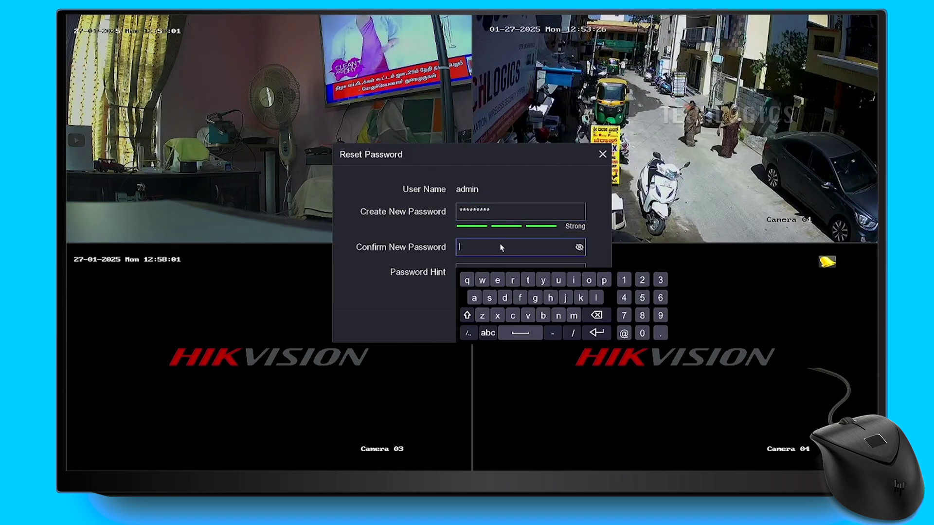
{"action": "left_click", "coordinate": [528, 280]}
{"action": "left_click", "coordinate": [513, 280]}
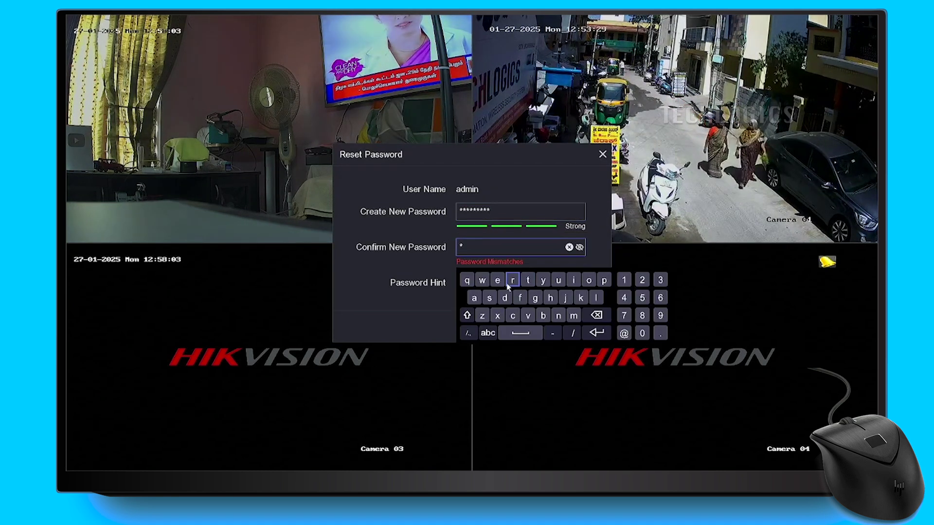
{"action": "left_click", "coordinate": [513, 316]}
{"action": "left_click", "coordinate": [550, 298]}
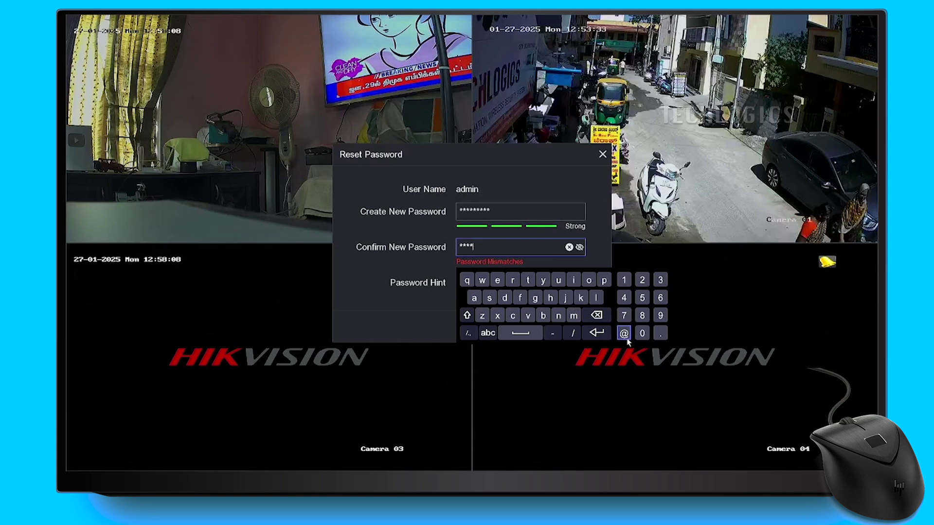
{"action": "left_click", "coordinate": [642, 280]}
{"action": "left_click", "coordinate": [642, 334]}
{"action": "left_click", "coordinate": [642, 334]}
{"action": "left_click", "coordinate": [642, 280]}
{"action": "left_click", "coordinate": [642, 298]}
{"action": "left_click", "coordinate": [589, 332]}
- Add a password hint and apply the new admin password
{"action": "left_click", "coordinate": [505, 271]}
{"action": "left_click", "coordinate": [528, 295]}
{"action": "left_click", "coordinate": [498, 295]}
{"action": "left_click", "coordinate": [642, 294]}
{"action": "left_click", "coordinate": [642, 347]}
{"action": "left_click", "coordinate": [642, 294]}
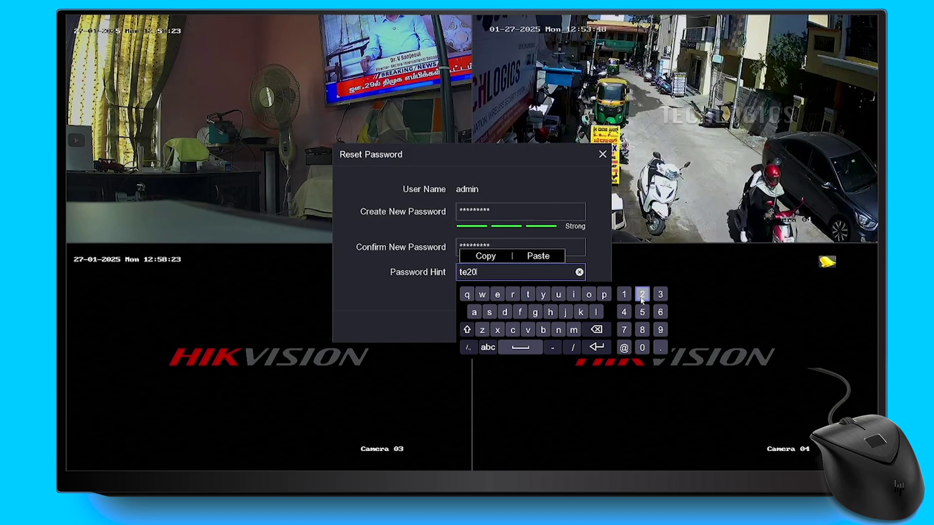
{"action": "left_click", "coordinate": [642, 312]}
{"action": "left_click", "coordinate": [596, 347]}
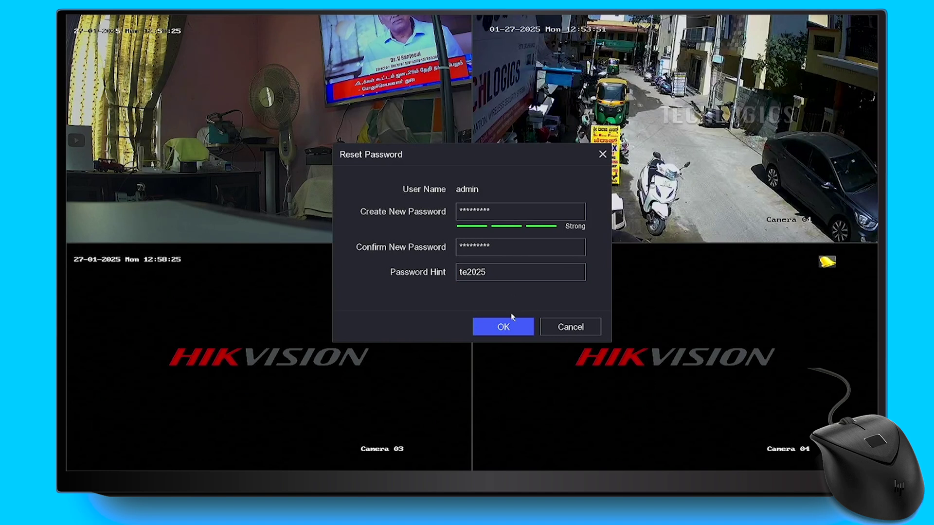
{"action": "left_click", "coordinate": [504, 330]}
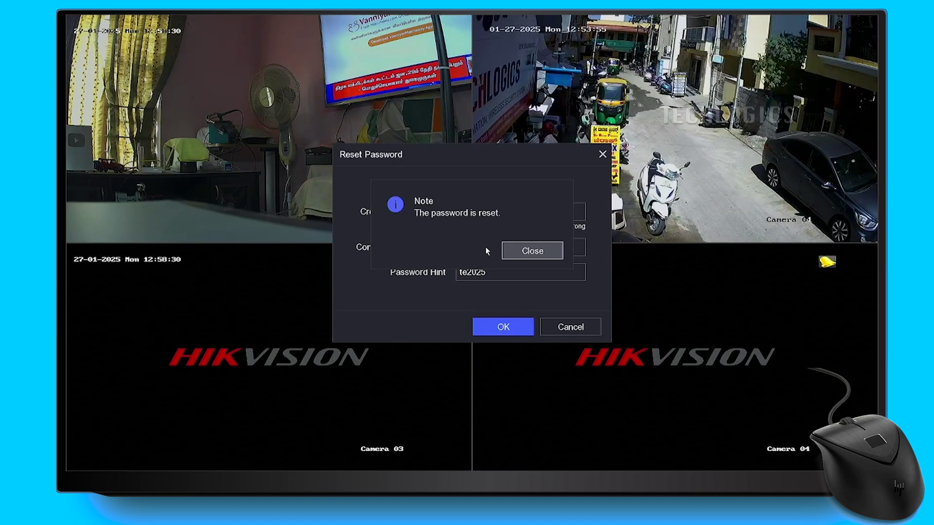
- Dismiss the reset notice, uncheck 'Use the Password as Camera Activation Password', and confirm the sync prompt
{"action": "left_click", "coordinate": [546, 255]}
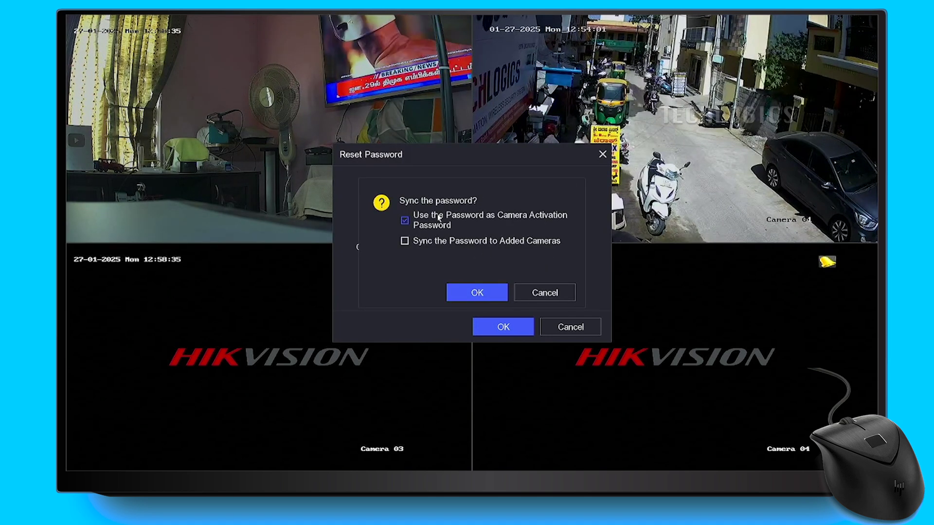
{"action": "left_click", "coordinate": [406, 221]}
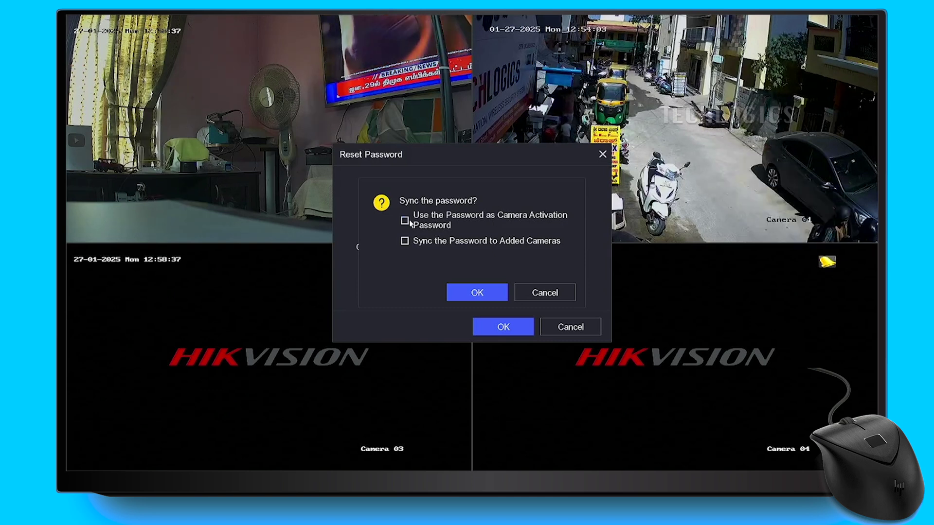
{"action": "left_click", "coordinate": [492, 294]}
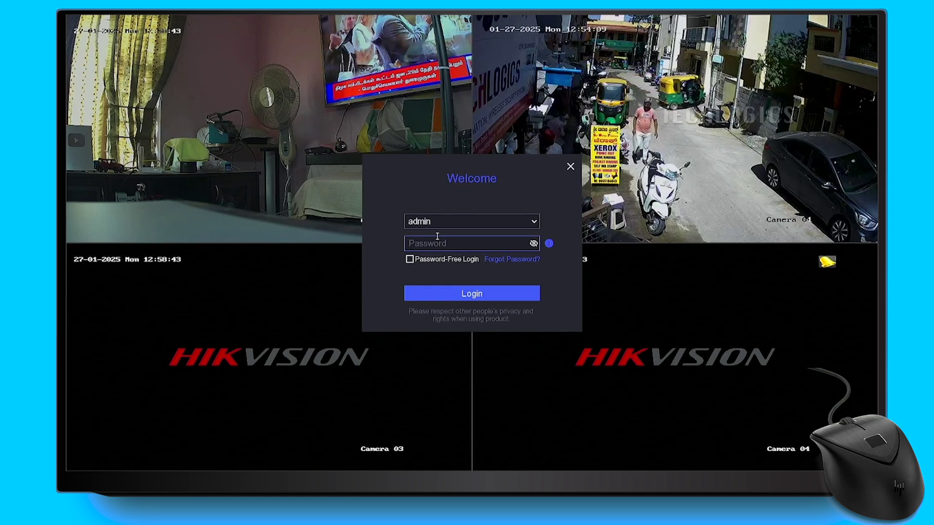
- Type the new admin password in the Password field and log in
{"action": "left_click", "coordinate": [481, 244]}
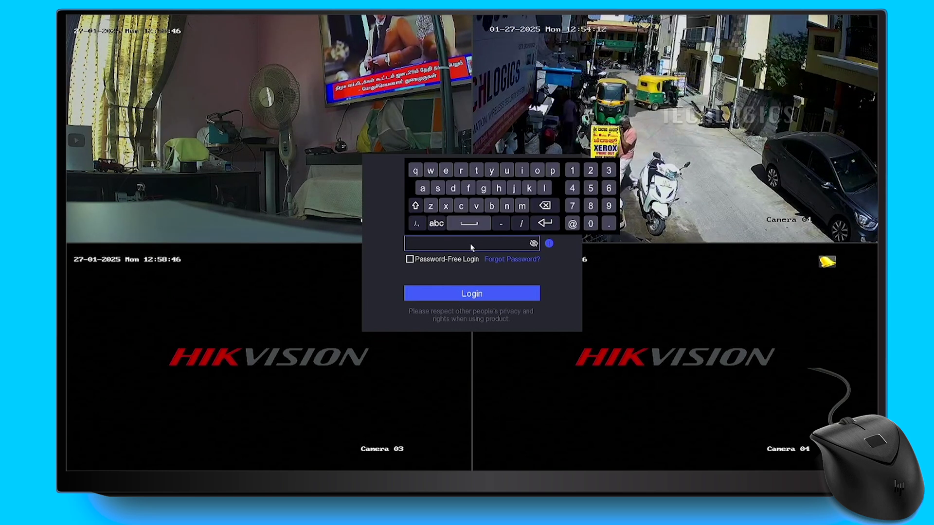
{"action": "left_click", "coordinate": [477, 169]}
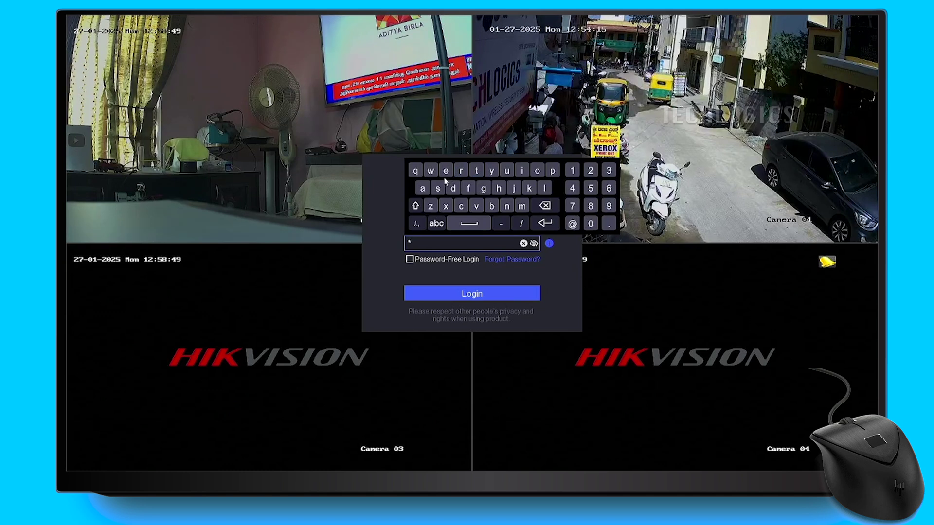
{"action": "left_click", "coordinate": [452, 190]}
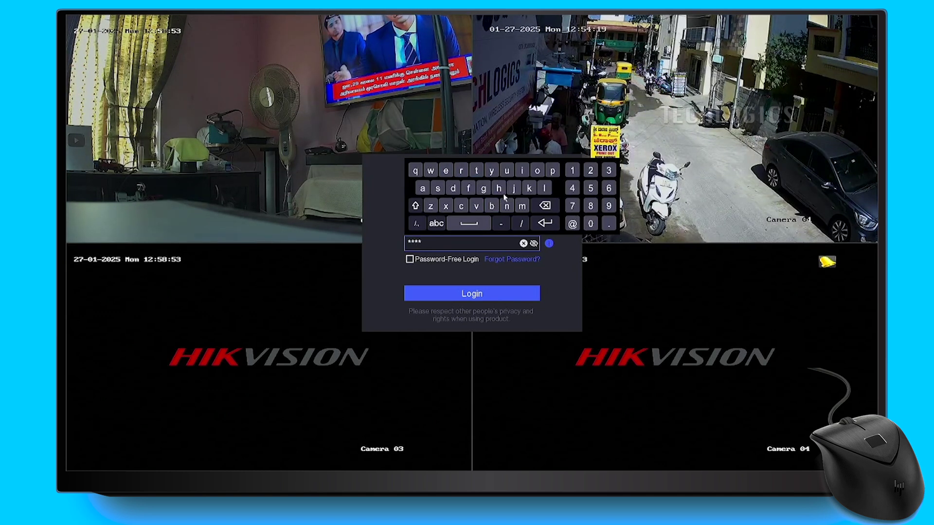
{"action": "left_click", "coordinate": [576, 223]}
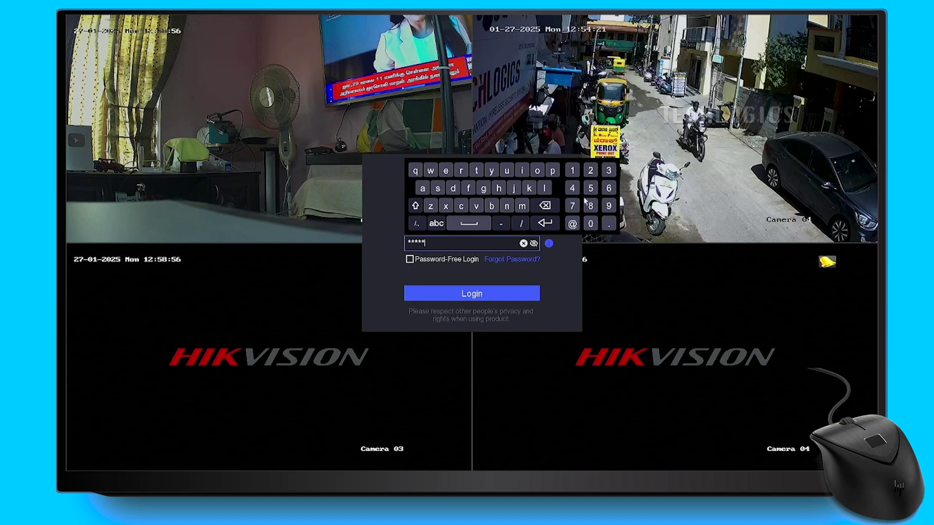
{"action": "left_click", "coordinate": [591, 223]}
{"action": "left_click", "coordinate": [591, 171]}
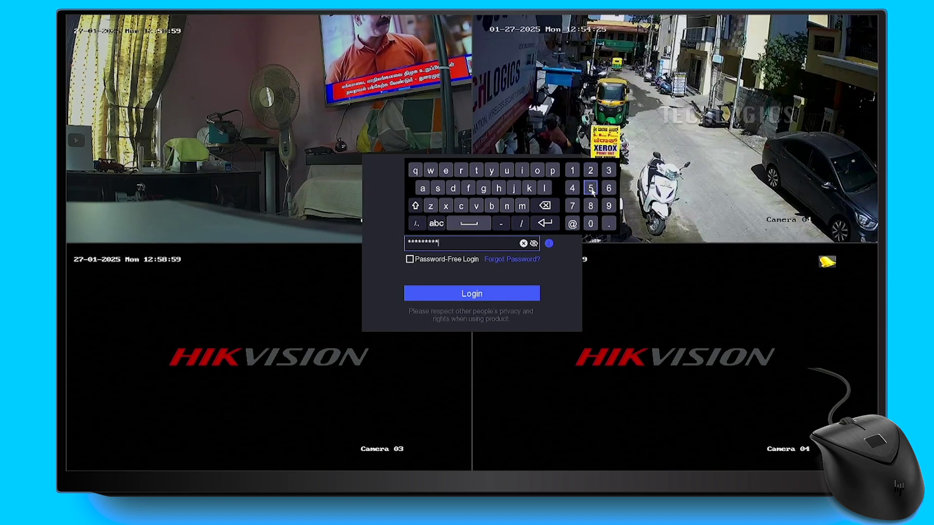
{"action": "left_click", "coordinate": [543, 224]}
{"action": "mouse_move", "coordinate": [545, 252]}
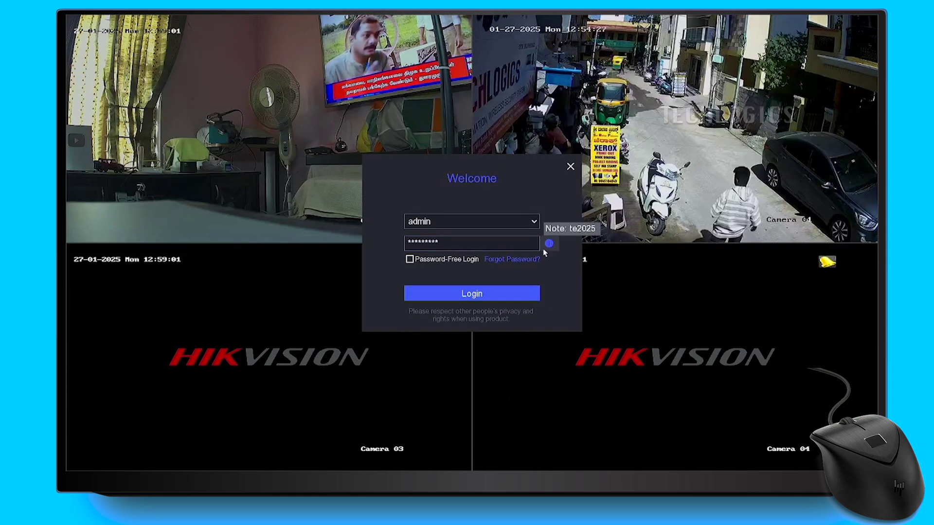
{"action": "left_click", "coordinate": [509, 295]}
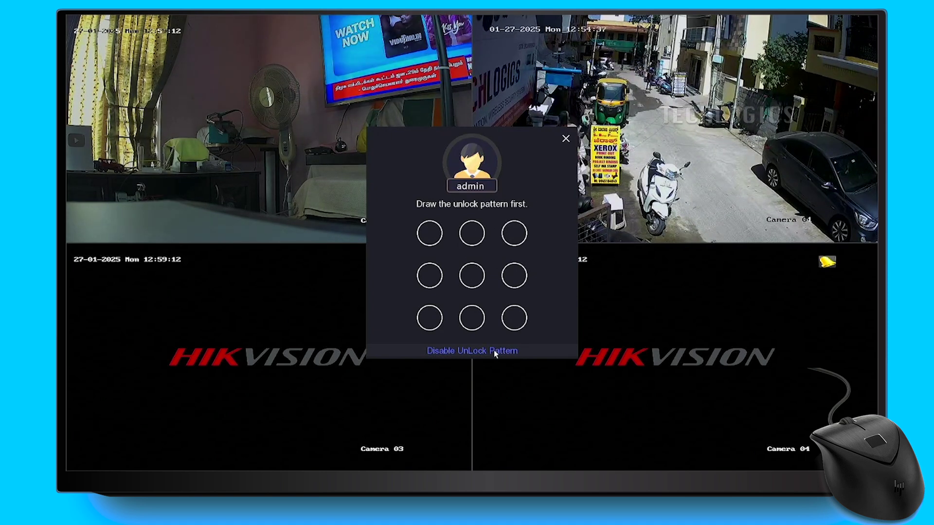
- Draw a Z-shaped unlock pattern across the 3x3 dots and redraw it to confirm
{"action": "left_click", "coordinate": [430, 233]}
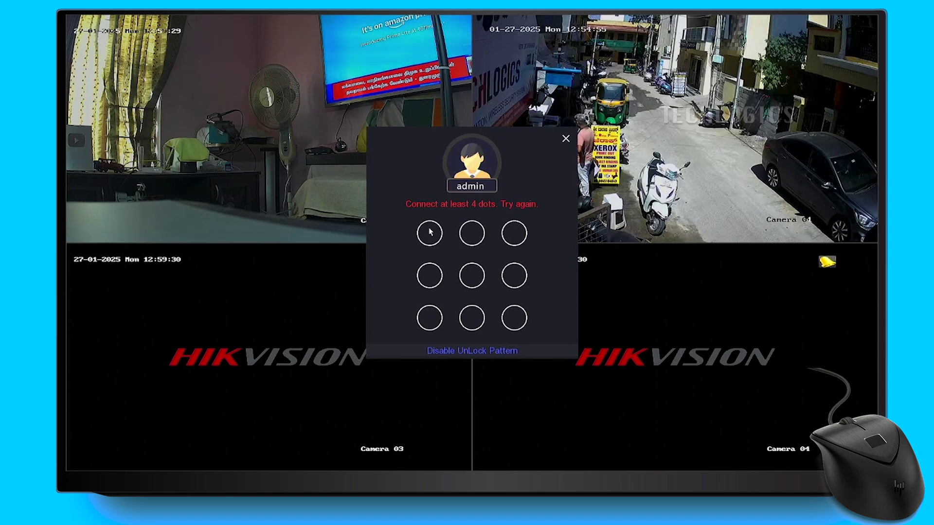
{"action": "mouse_move", "coordinate": [430, 232]}
{"action": "left_mouse_down"}
{"action": "mouse_move", "coordinate": [514, 228]}
{"action": "mouse_move", "coordinate": [432, 317]}
{"action": "mouse_move", "coordinate": [518, 321]}
{"action": "left_mouse_up"}
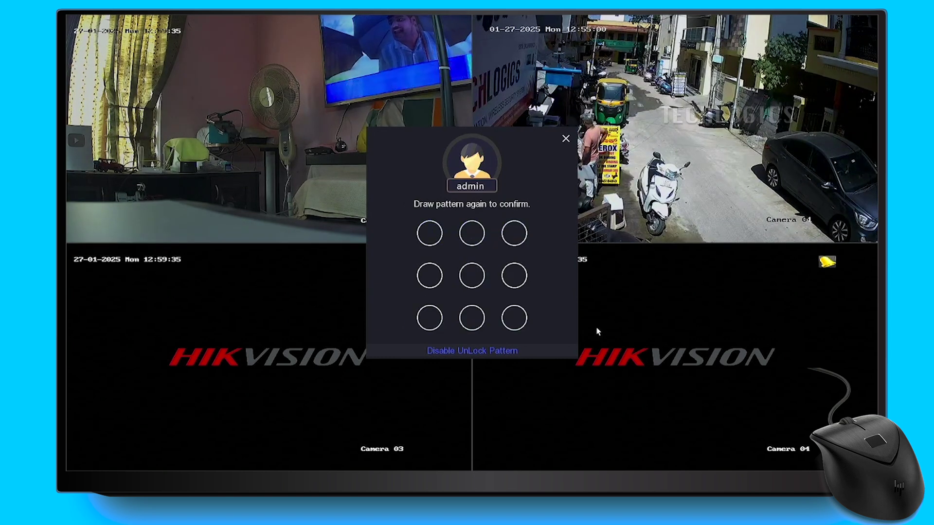
{"action": "left_click_drag", "start_coordinate": [430, 234], "coordinate": [537, 235]}
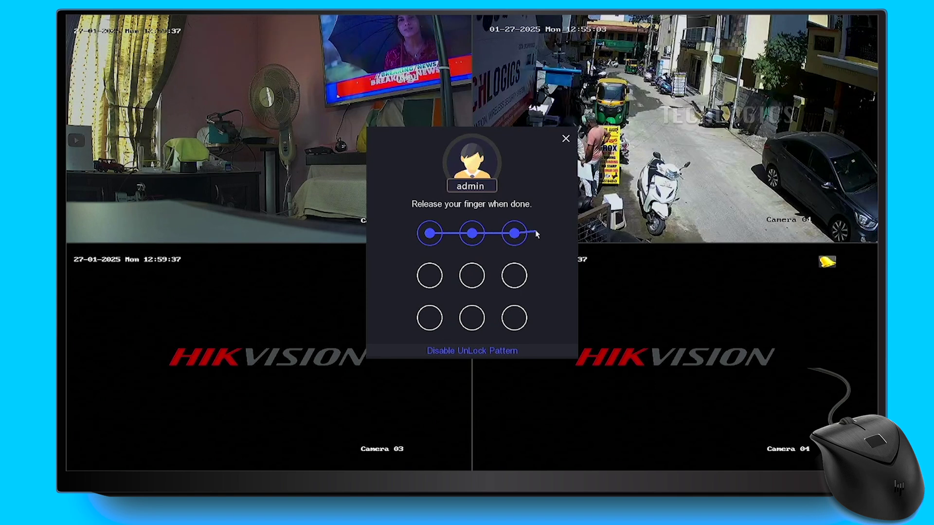
{"action": "left_click_drag", "start_coordinate": [491, 264], "coordinate": [426, 336]}
{"action": "left_click_drag", "start_coordinate": [486, 328], "coordinate": [514, 319]}
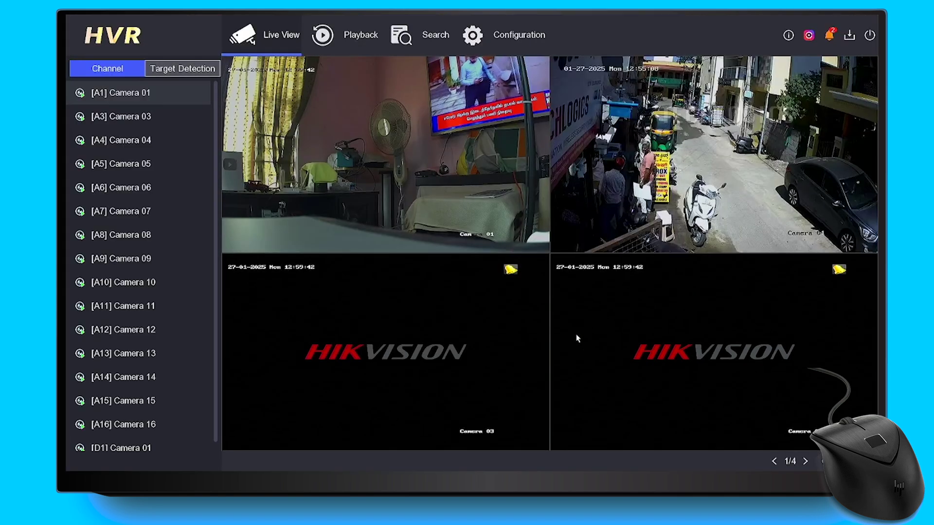
{"action": "left_click", "coordinate": [537, 41]}
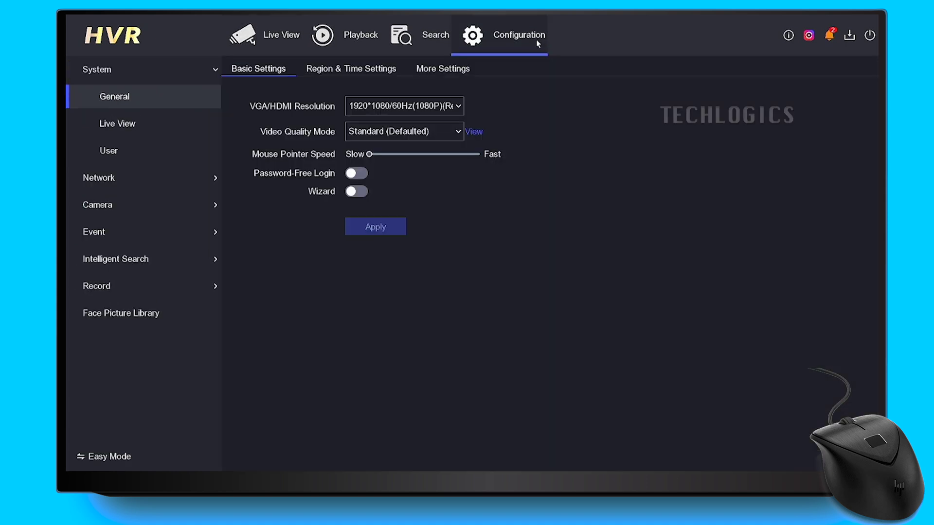
{"action": "left_click", "coordinate": [149, 170]}
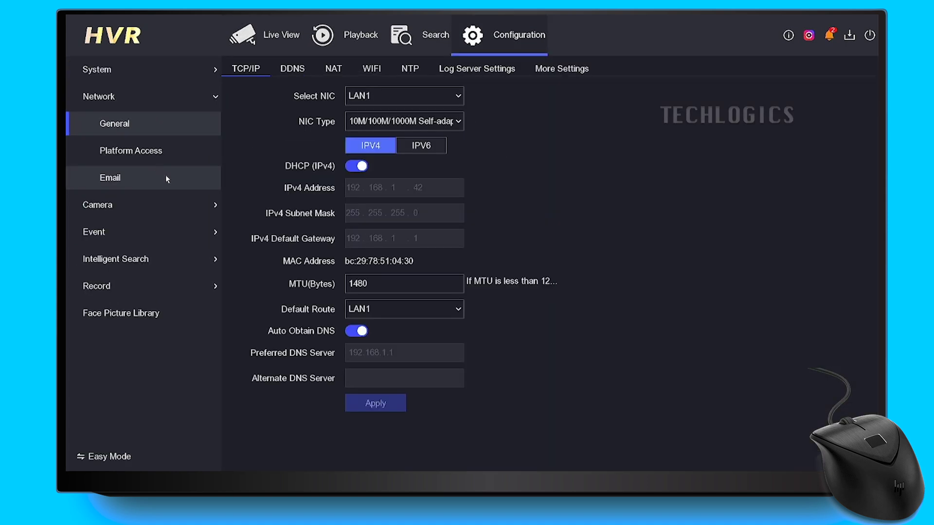
{"action": "left_click", "coordinate": [281, 34]}
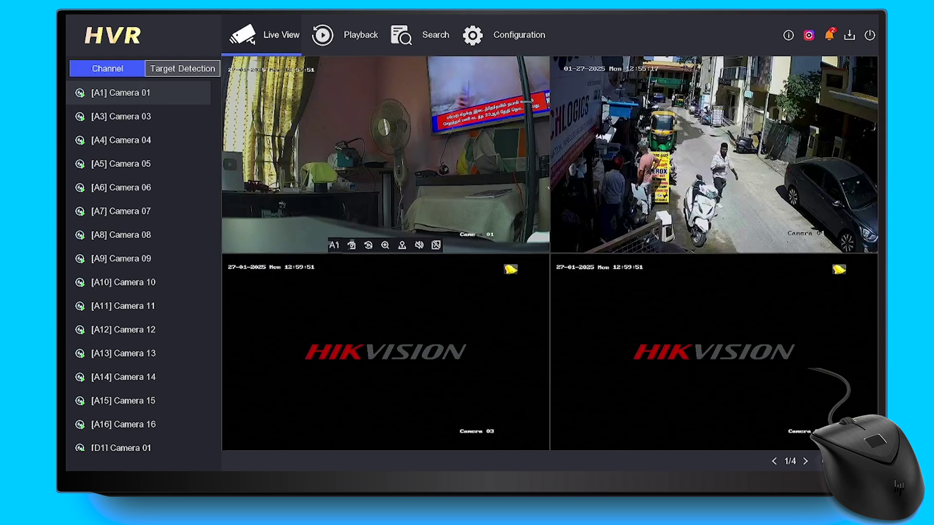
{"action": "left_click", "coordinate": [556, 225]}
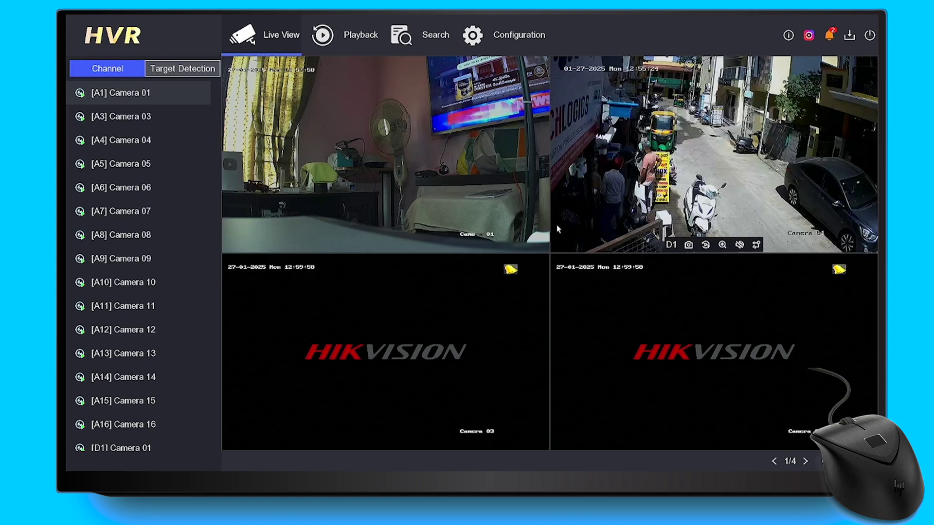
{"action": "left_click", "coordinate": [690, 307]}
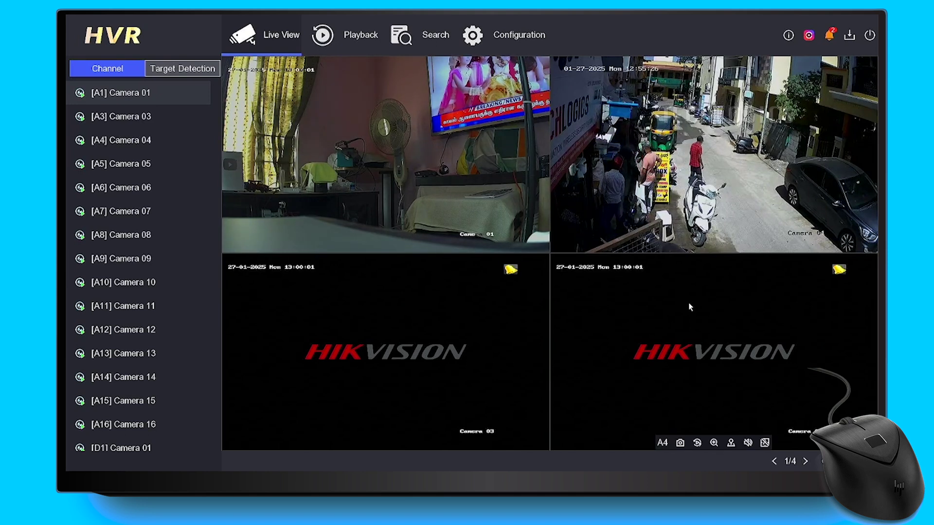